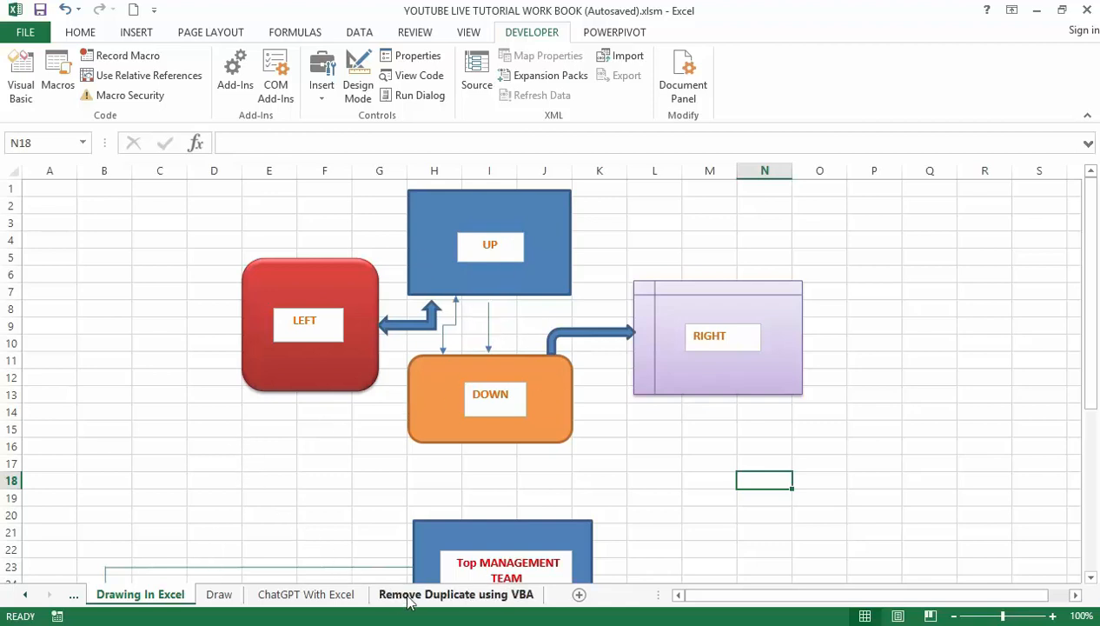
# - Open the ChatGPT With Excel sheet, then copy the question about totalling cells B2 to B12 from the Notepad notes
pyautogui.click(306, 595)
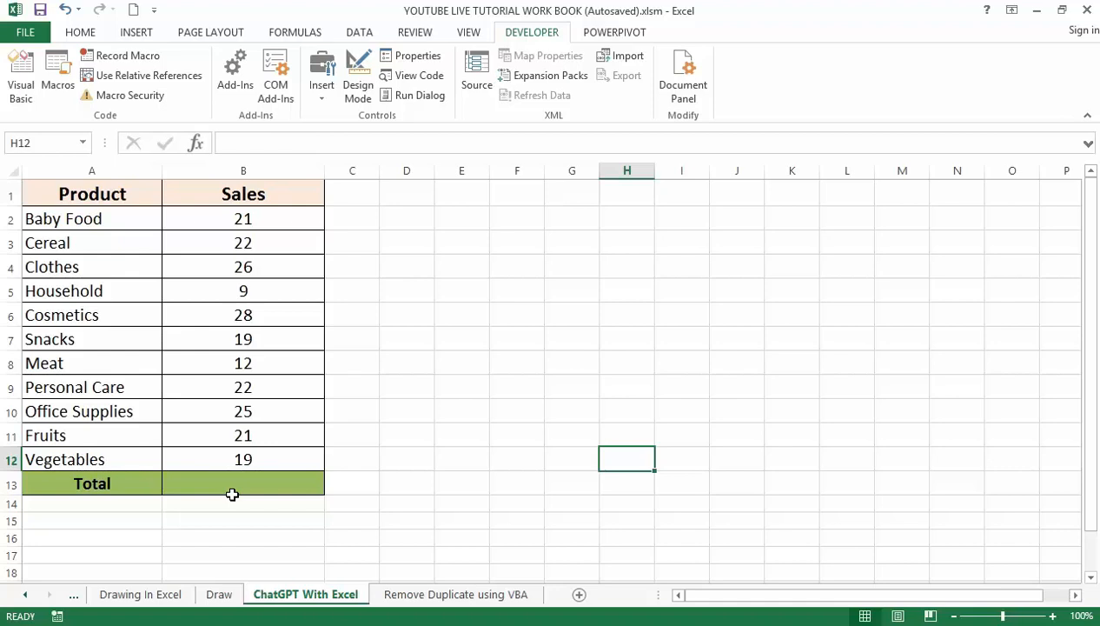
pyautogui.moveTo(868, 624)
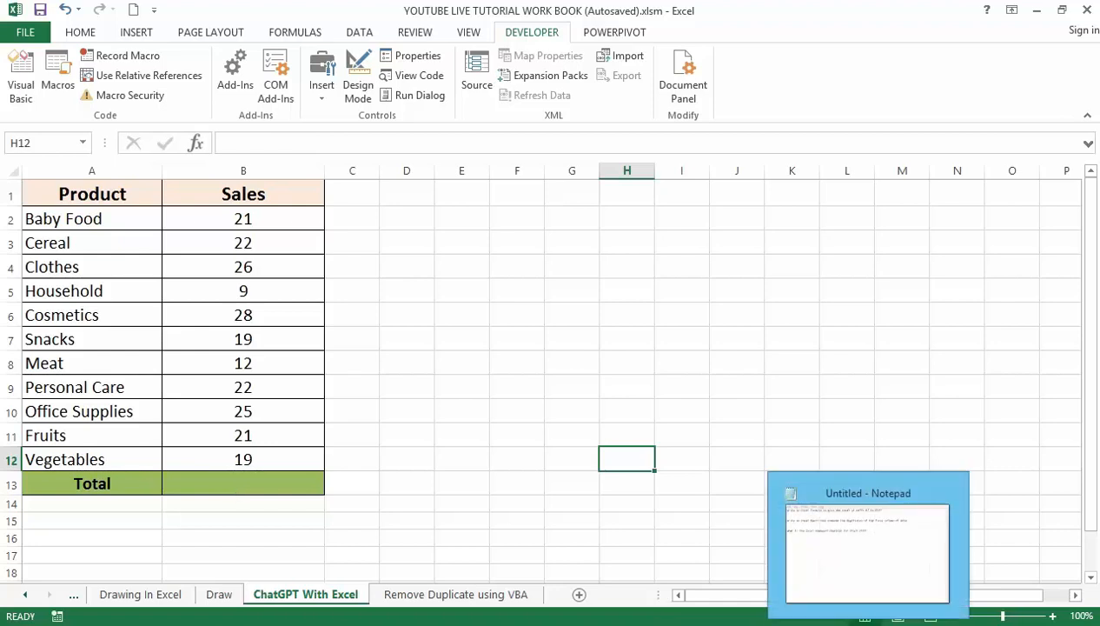
pyautogui.click(589, 624)
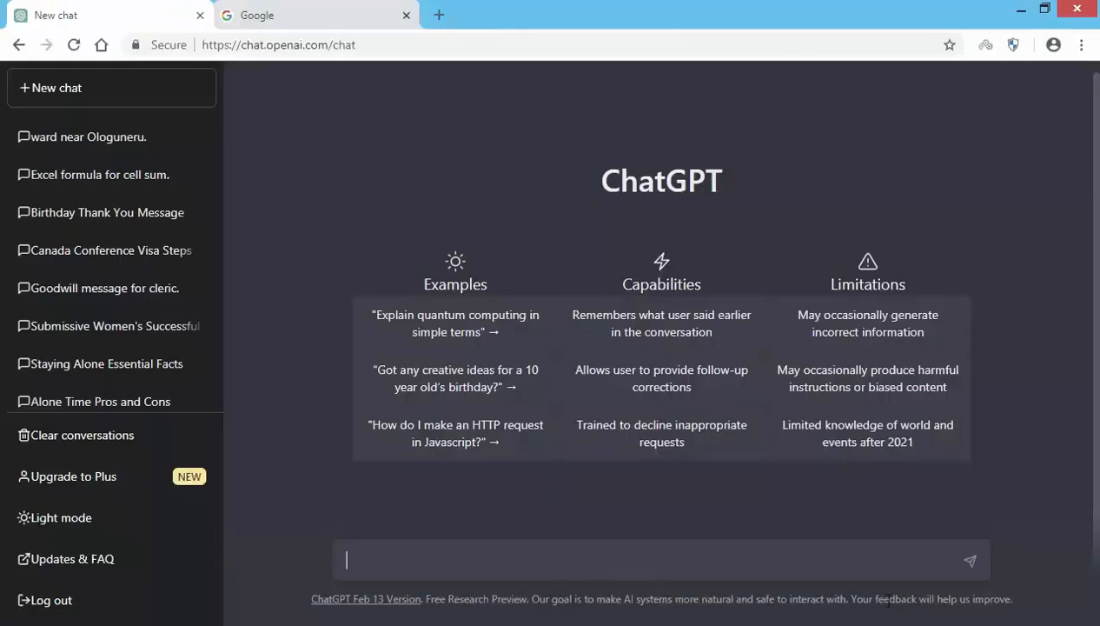
pyautogui.click(869, 624)
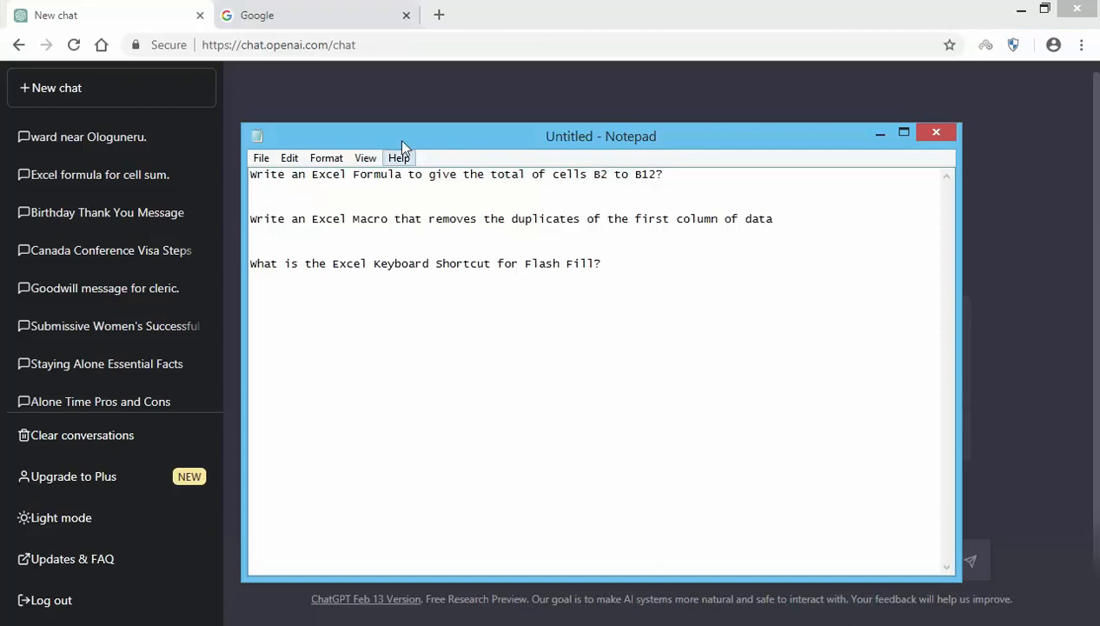
pyautogui.moveTo(666, 174); pyautogui.dragTo(251, 174)
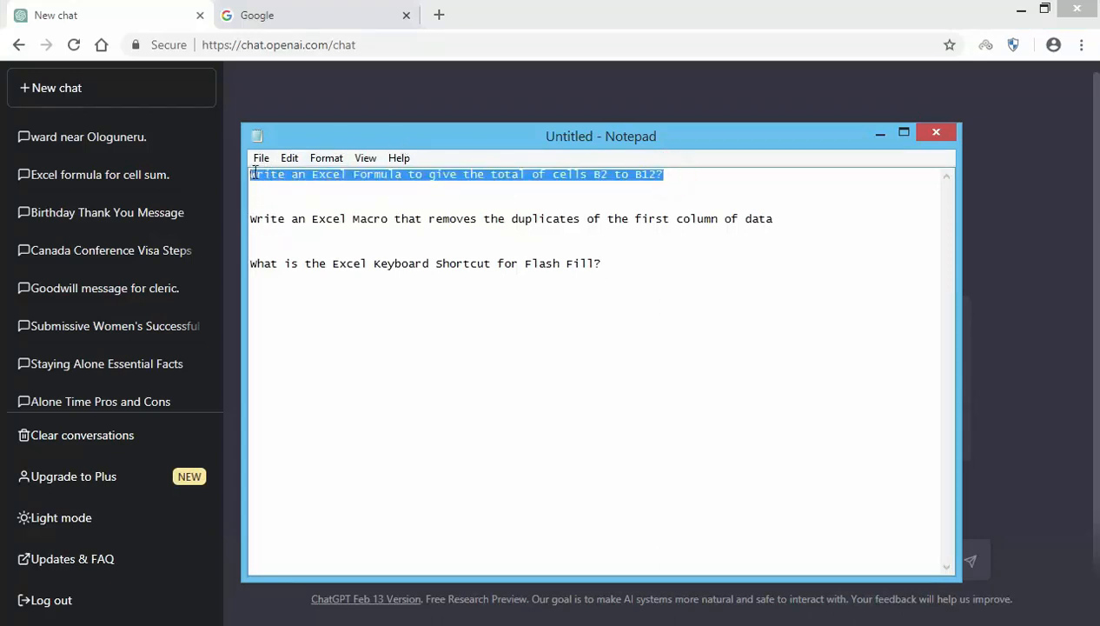
pyautogui.rightClick(275, 168)
pyautogui.click(304, 227)
pyautogui.click(880, 135)
# - Ask ChatGPT in the browser "Write an Excel Formula to give the total of cells B2 to B12?" using the copied text
pyautogui.rightClick(455, 544)
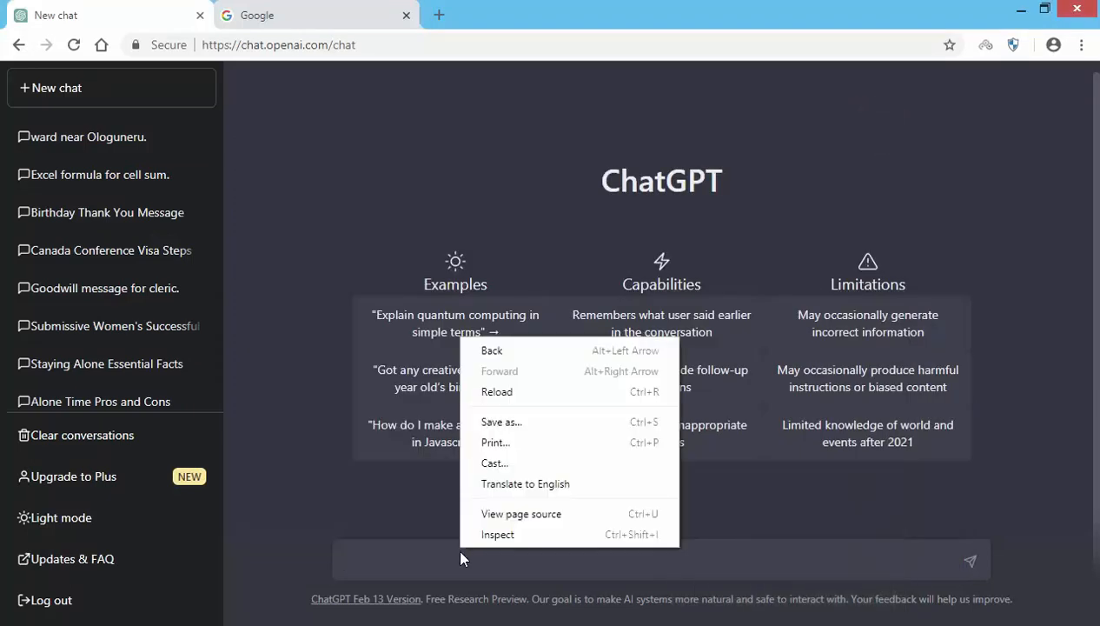
pyautogui.rightClick(362, 550)
pyautogui.rightClick(363, 558)
pyautogui.click(402, 420)
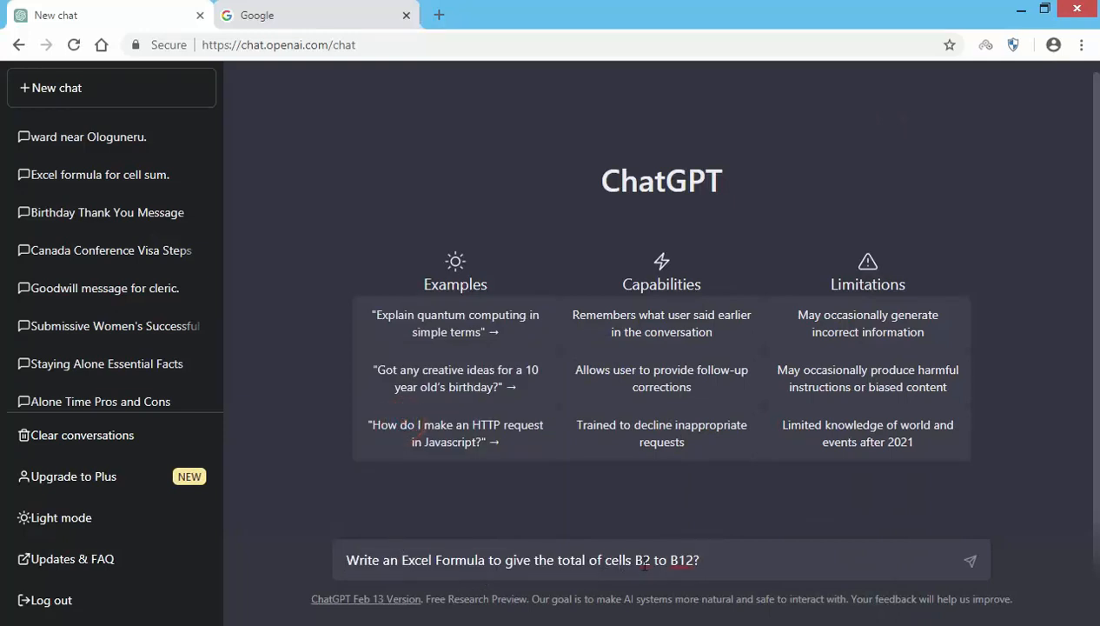
pyautogui.hotkey('alt', 'Tab')
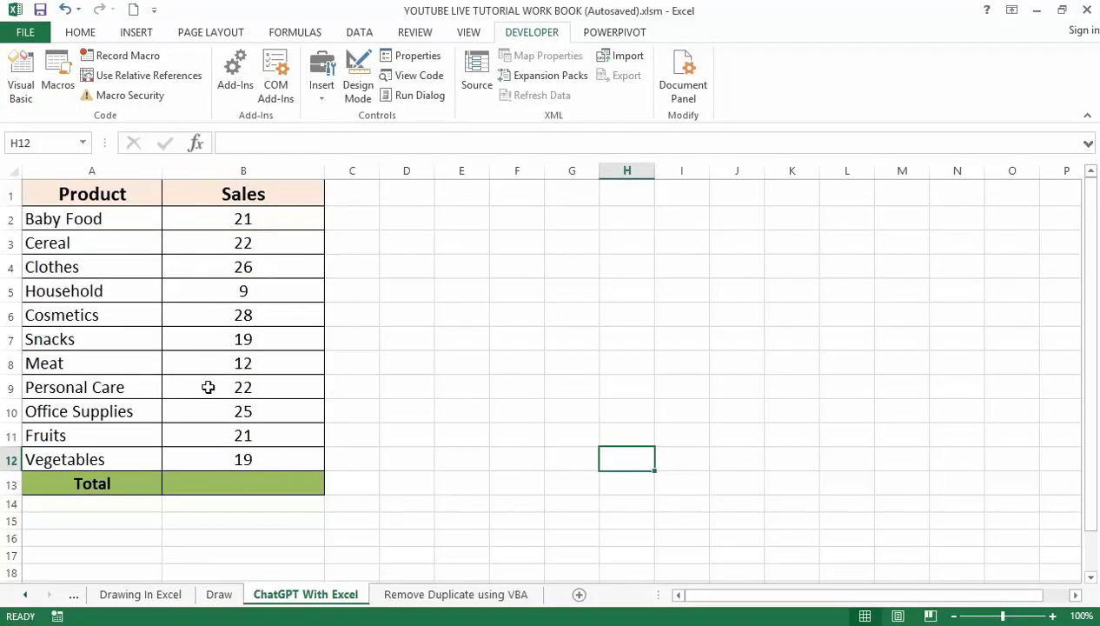
pyautogui.click(379, 623)
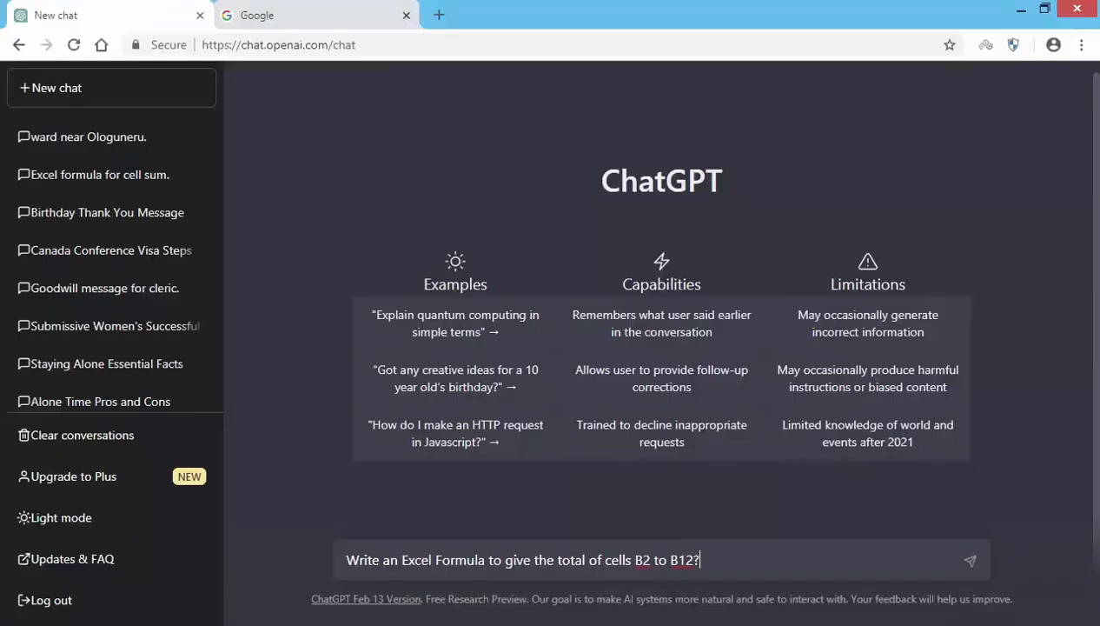
pyautogui.click(970, 564)
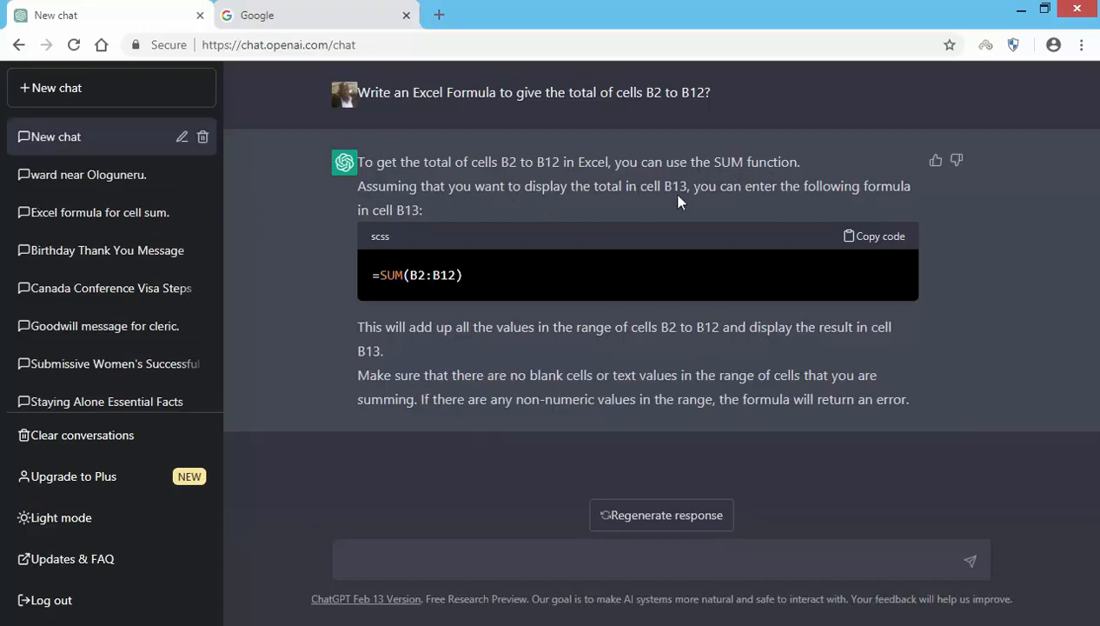
# - Copy ChatGPT's formula =SUM(B2:B12) and enter it in the Total cell B13 of the Excel sales table
pyautogui.click(854, 245)
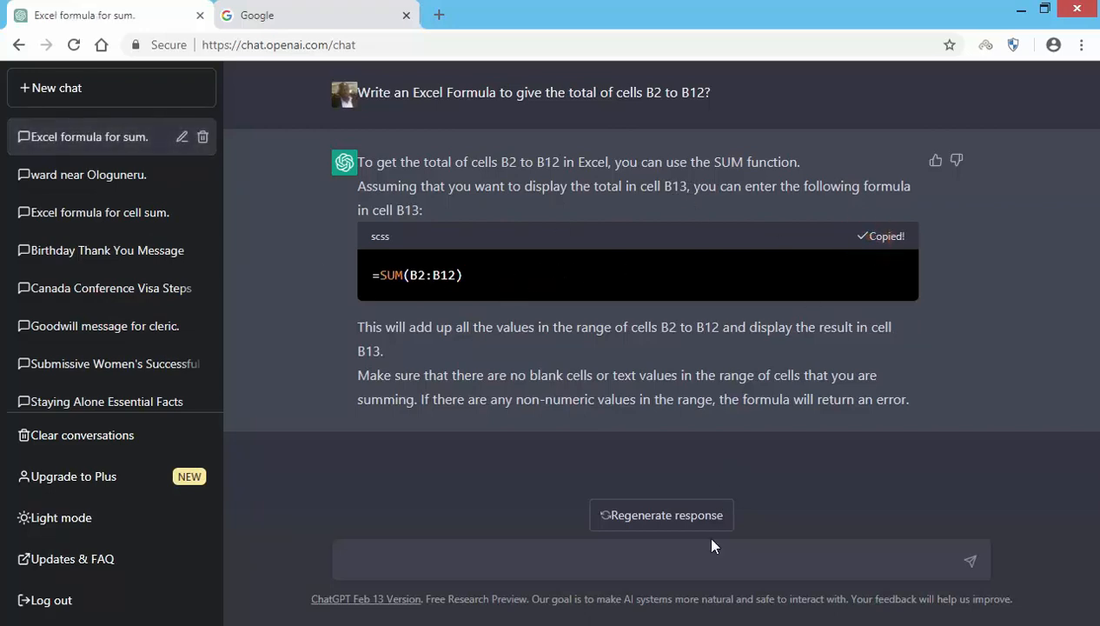
pyautogui.hotkey('alt', 'Tab')
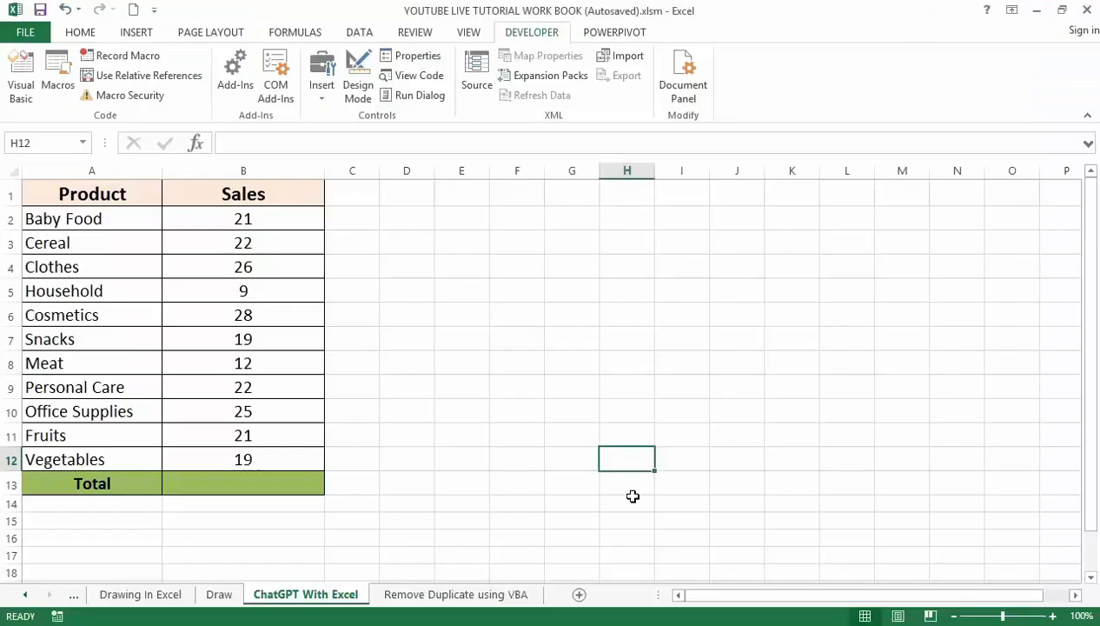
pyautogui.click(221, 485)
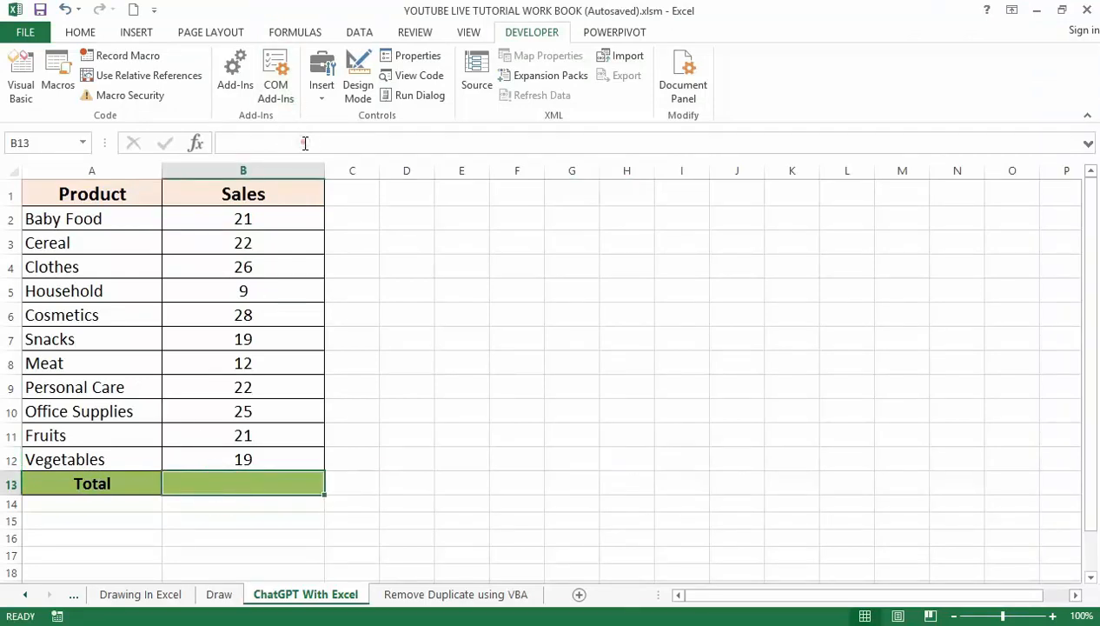
pyautogui.click(307, 143)
pyautogui.hotkey('ctrl', 'v')
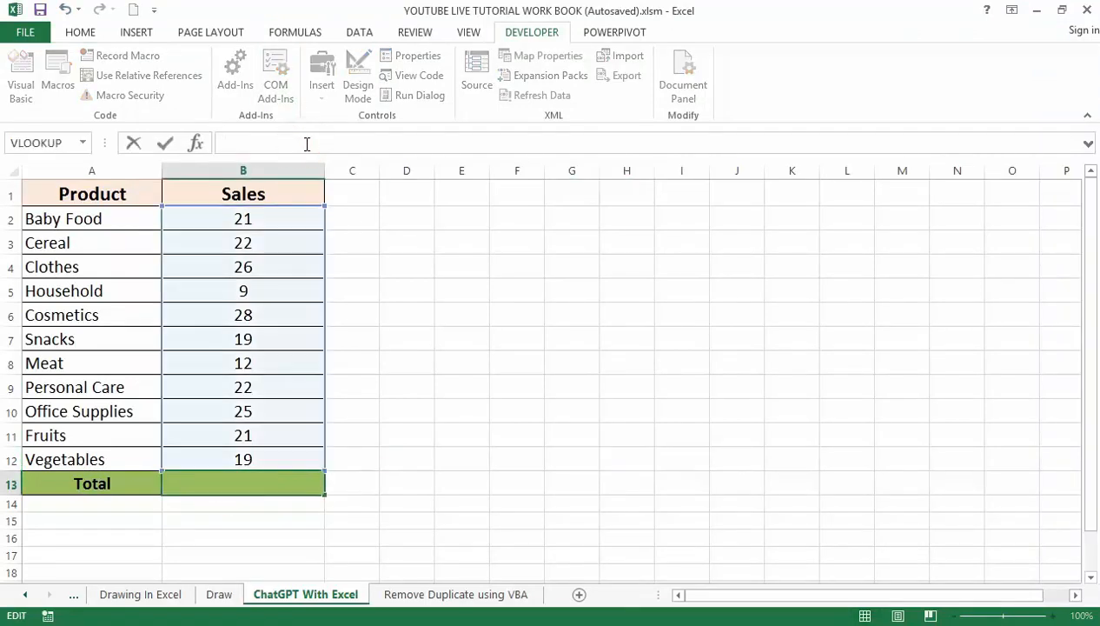
pyautogui.press('Return')
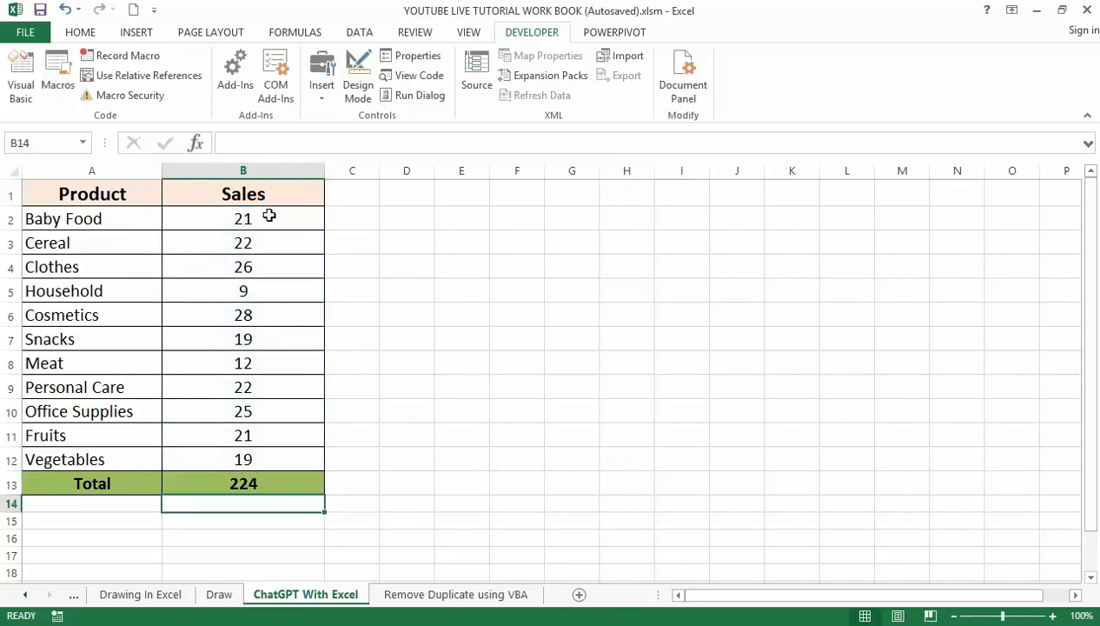
pyautogui.click(253, 486)
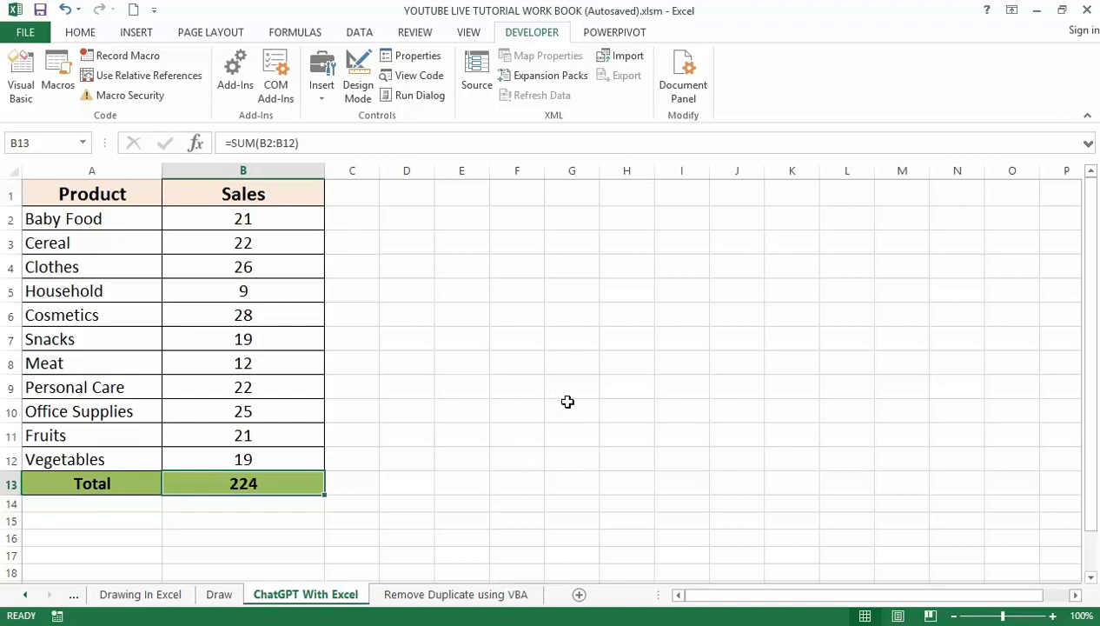
# - Open the Remove Duplicate using VBA sheet, then copy the question about a duplicate-removing macro from the Notepad notes
pyautogui.click(434, 596)
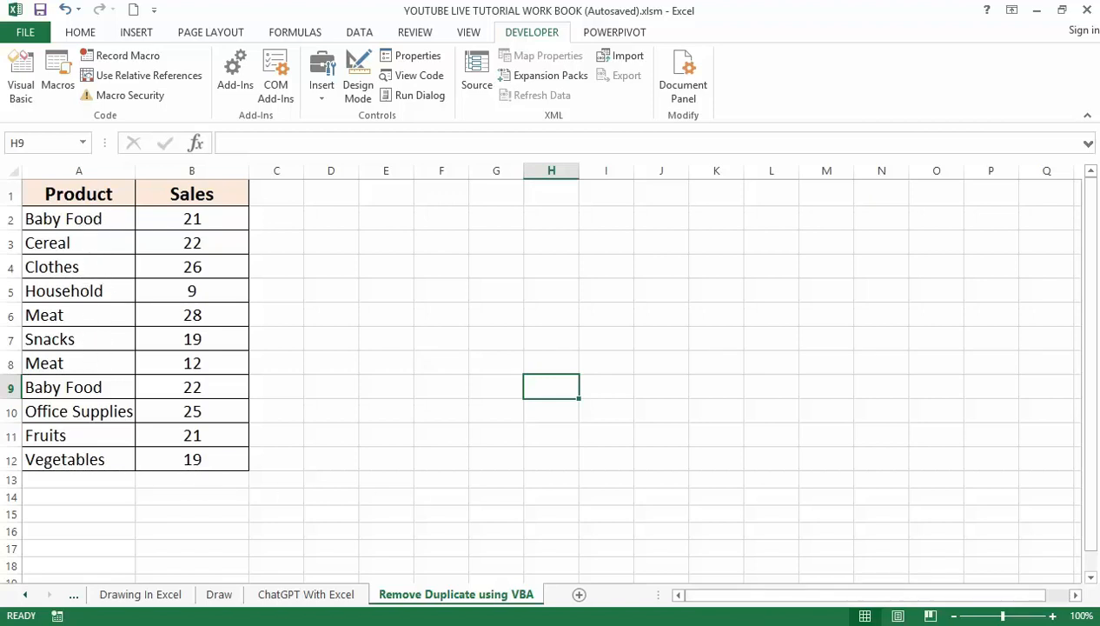
pyautogui.click(817, 625)
pyautogui.moveTo(776, 219); pyautogui.dragTo(252, 218)
pyautogui.rightClick(254, 223)
pyautogui.click(286, 273)
# - Ask ChatGPT in the browser "Write an Excel Macro that removes the duplicates of the first column of data" and bring its code into view
pyautogui.click(281, 624)
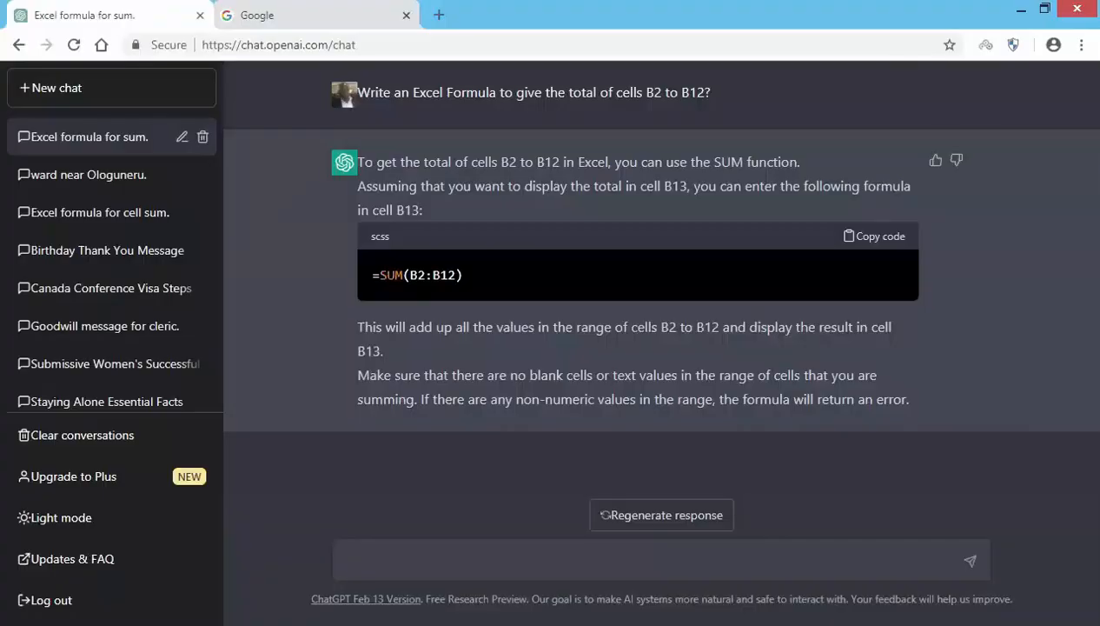
pyautogui.rightClick(383, 561)
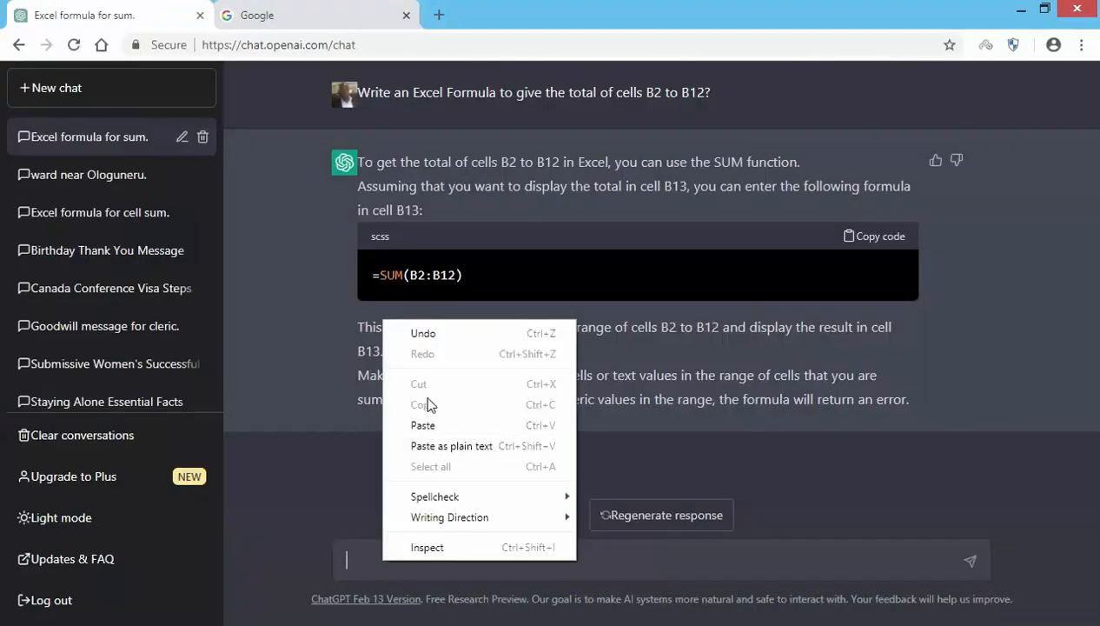
pyautogui.click(435, 429)
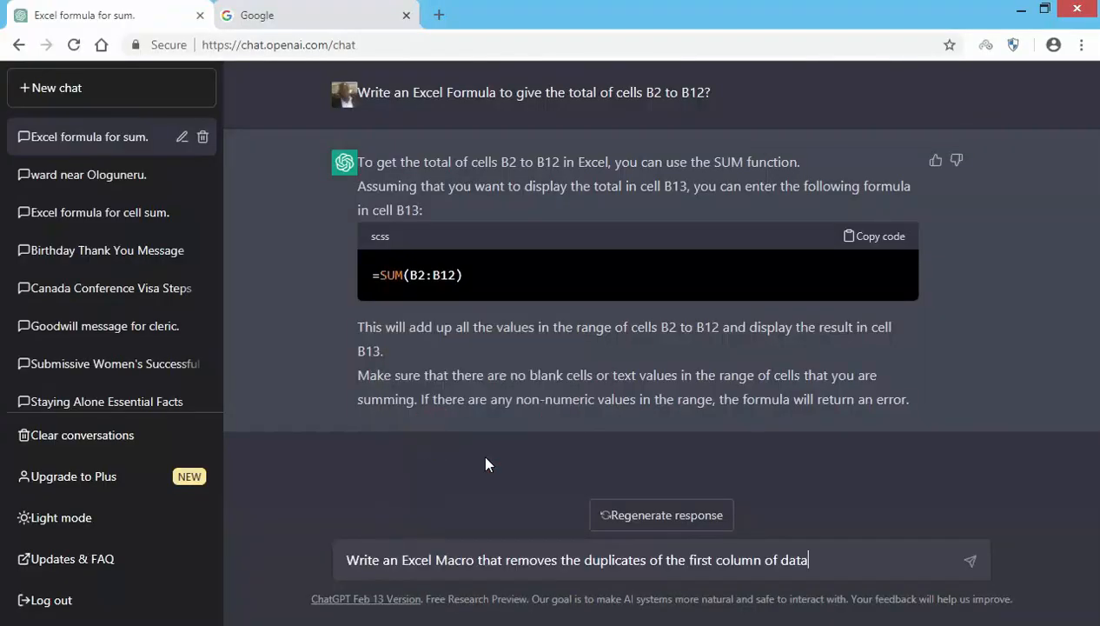
pyautogui.click(972, 563)
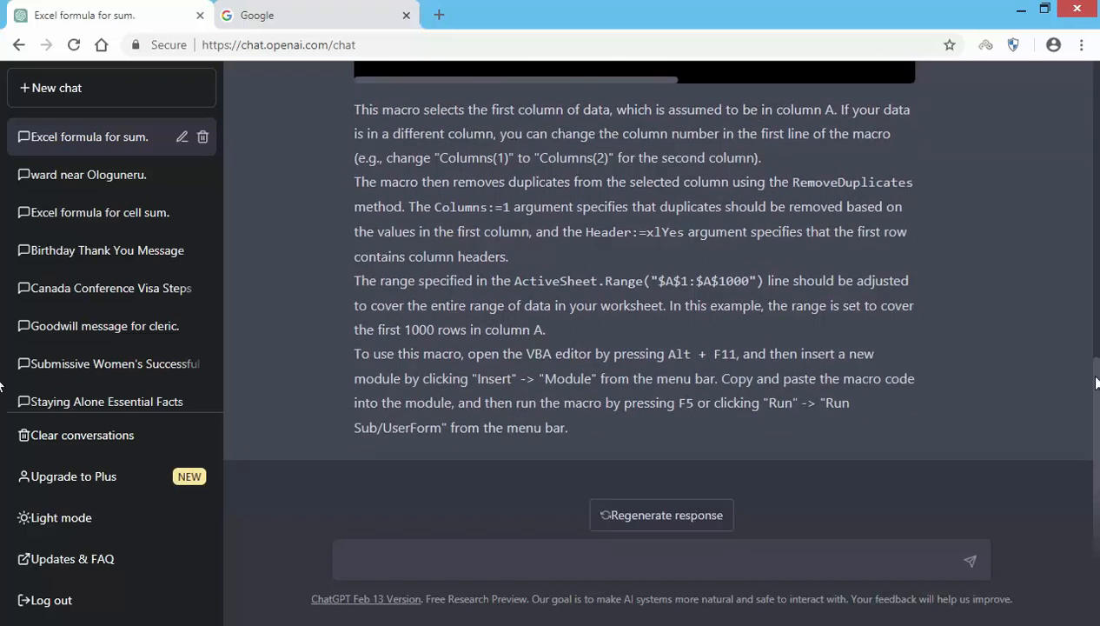
pyautogui.scroll(3, 1097, 383)
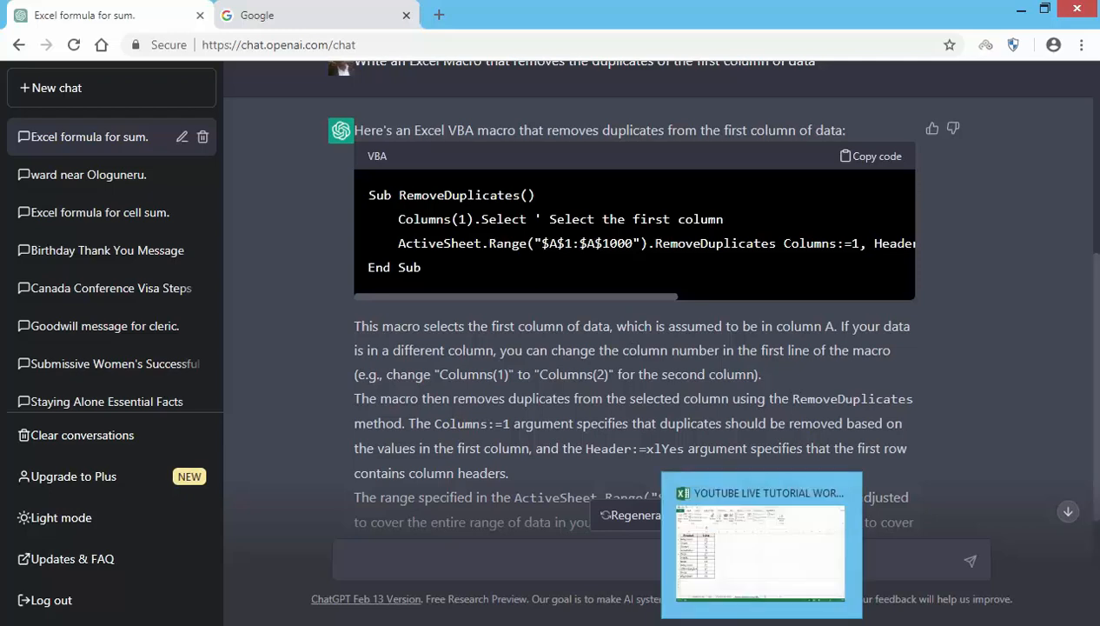
# - Switch to Excel and record an empty macro named RemoveDuplicate, stored in This Workbook
pyautogui.click(763, 624)
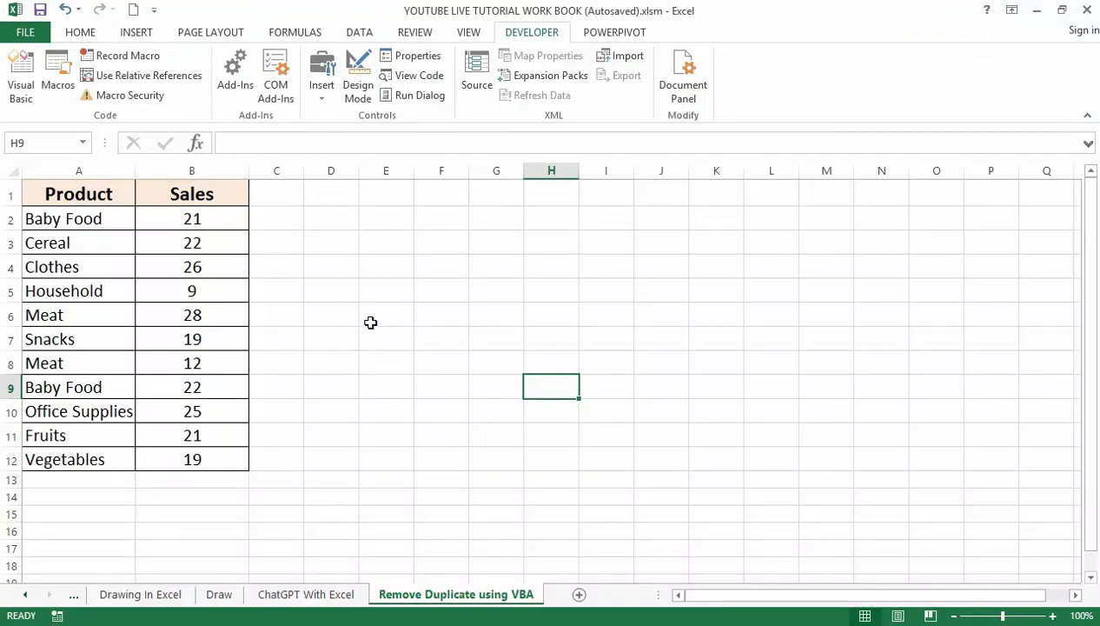
pyautogui.click(414, 32)
pyautogui.click(530, 33)
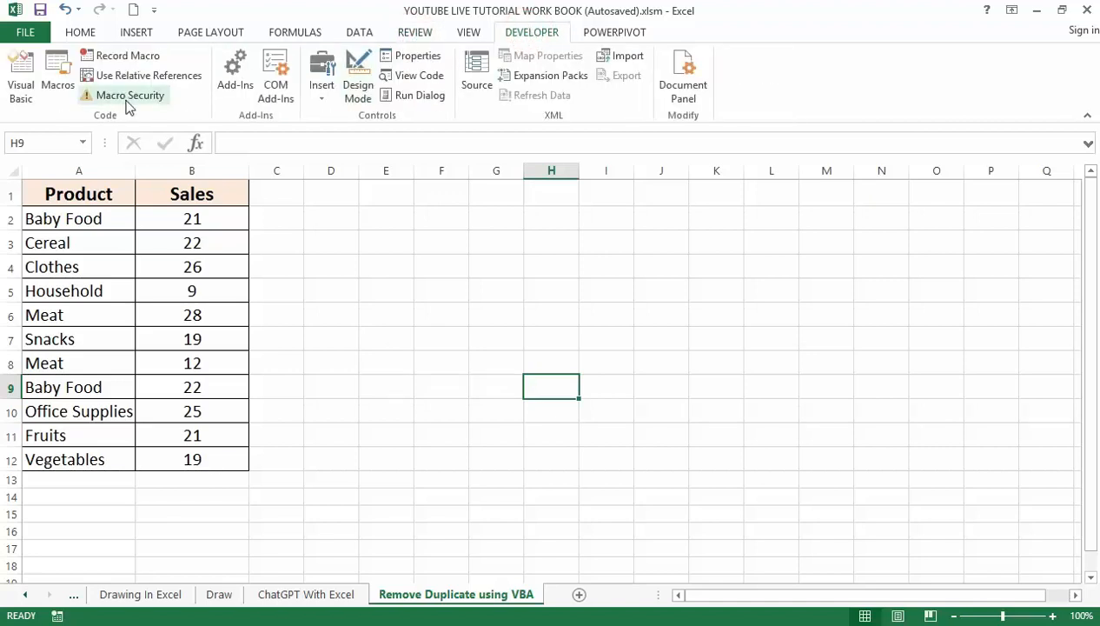
pyautogui.click(139, 57)
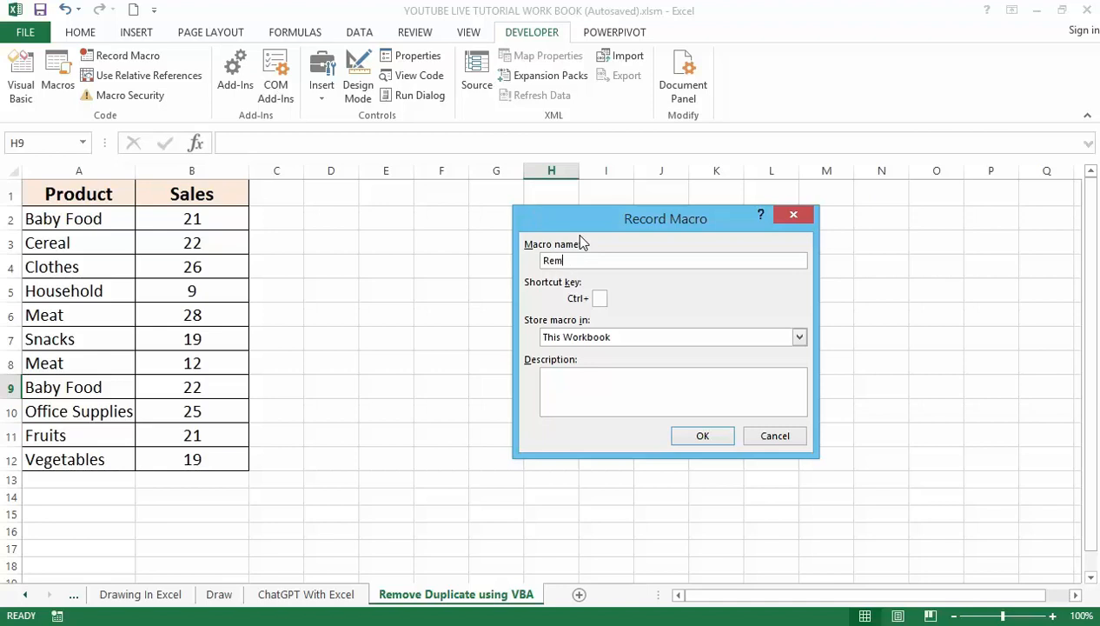
pyautogui.write('RemoveDuplicate')
pyautogui.click(621, 395)
pyautogui.click(700, 437)
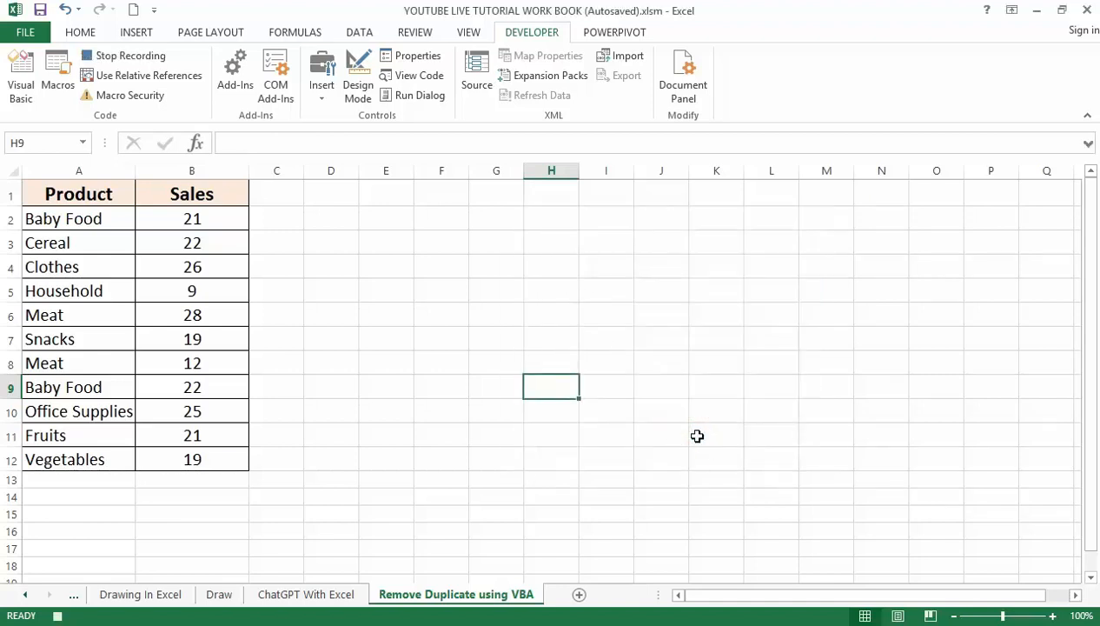
pyautogui.click(135, 59)
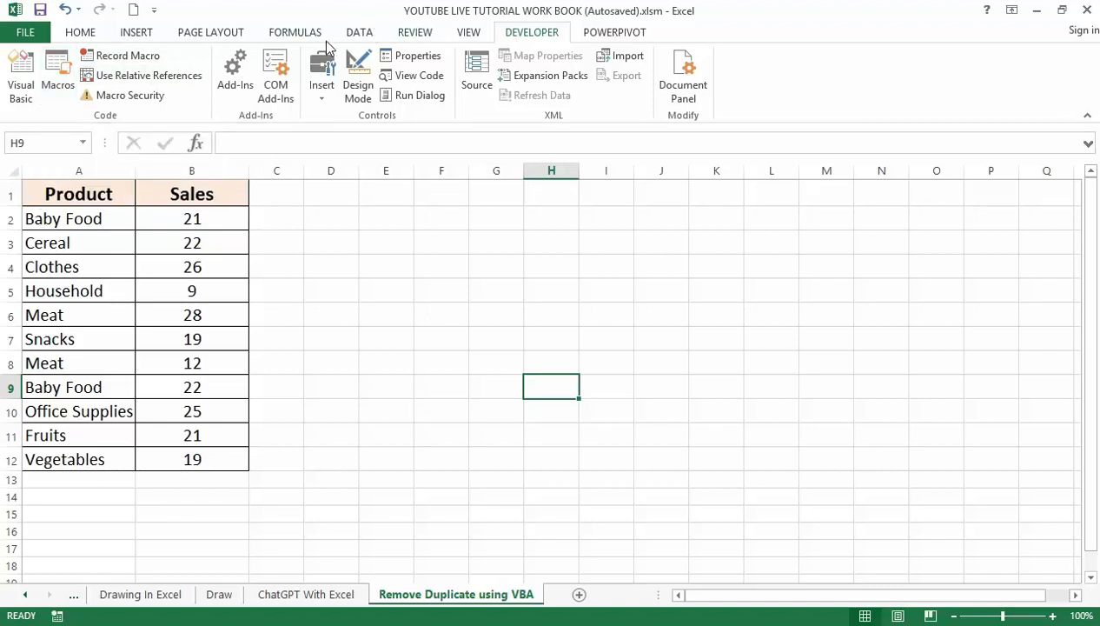
# - Open the RemoveDuplicate macro for editing and delete all of its recorded code
pyautogui.click(68, 80)
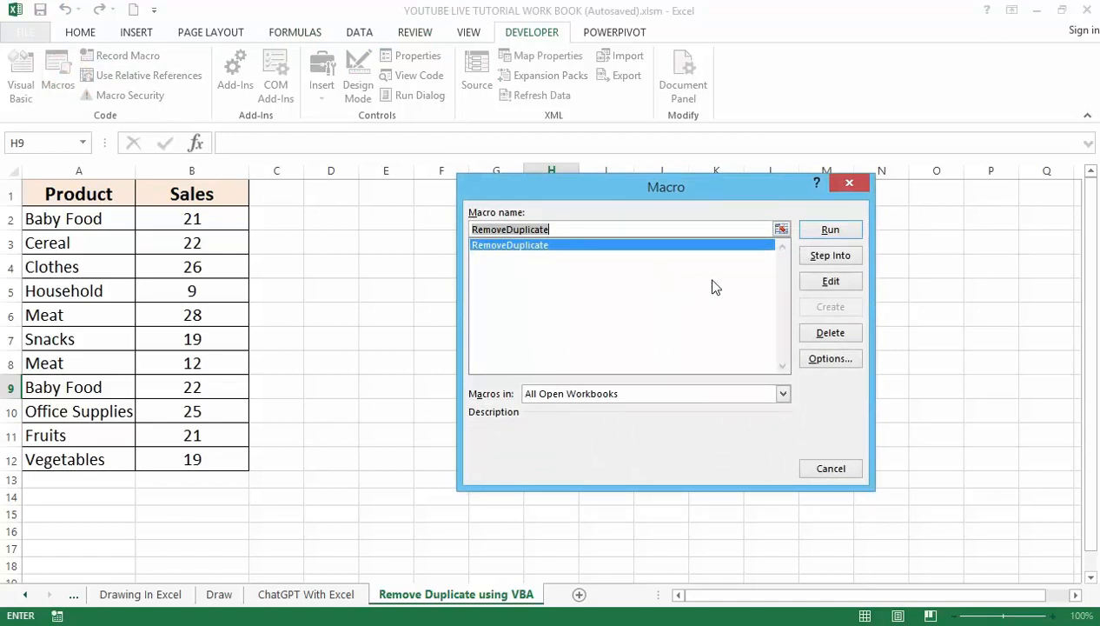
pyautogui.click(829, 282)
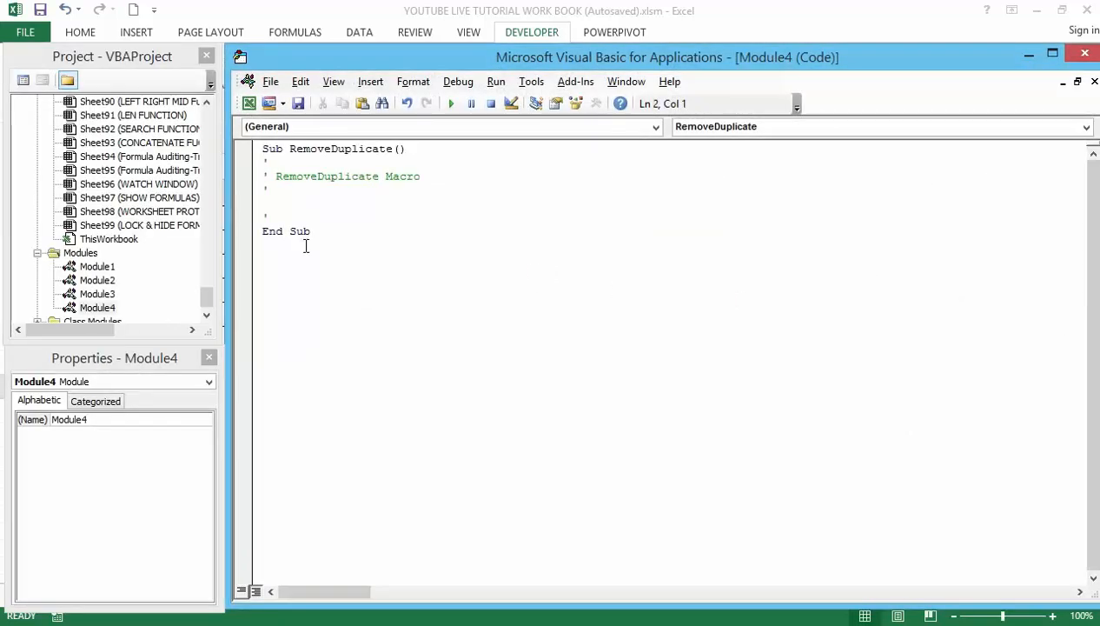
pyautogui.moveTo(310, 233); pyautogui.dragTo(252, 159)
pyautogui.press('Delete')
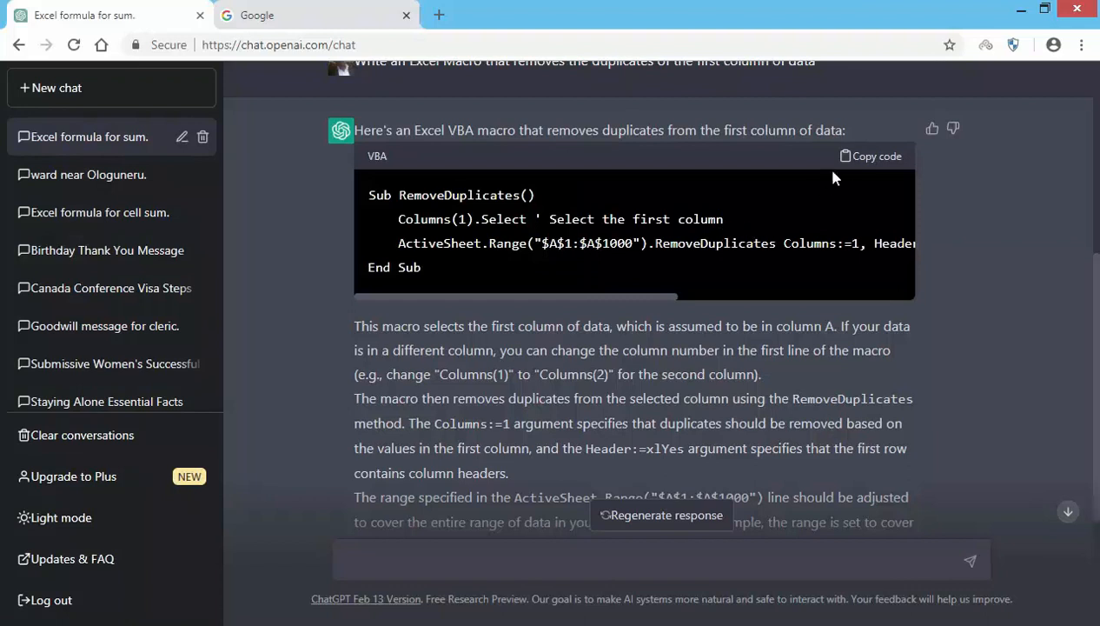
# - Copy ChatGPT's RemoveDuplicates code from the browser, paste it into the empty Module4 in the Visual Basic editor, and save
pyautogui.click(863, 156)
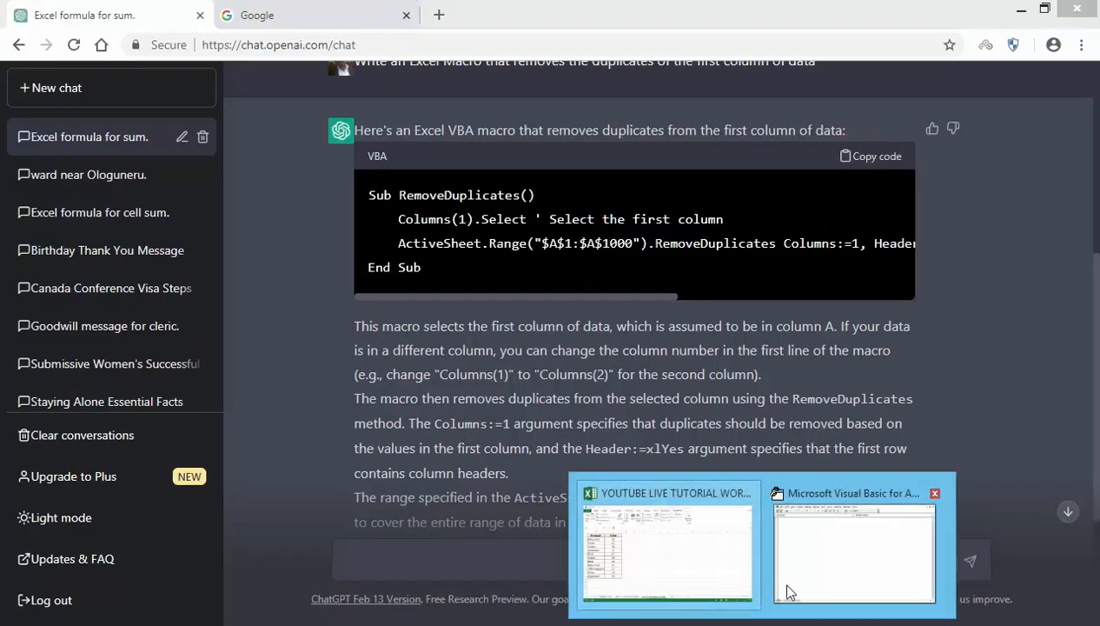
pyautogui.click(829, 571)
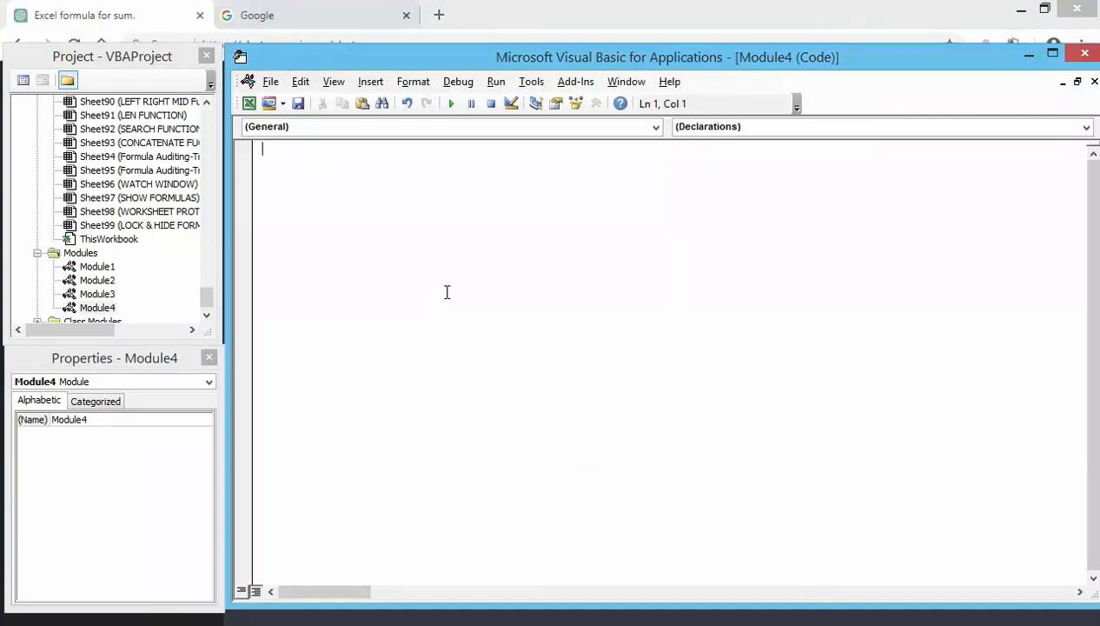
pyautogui.hotkey('ctrl', 'v')
pyautogui.click(296, 103)
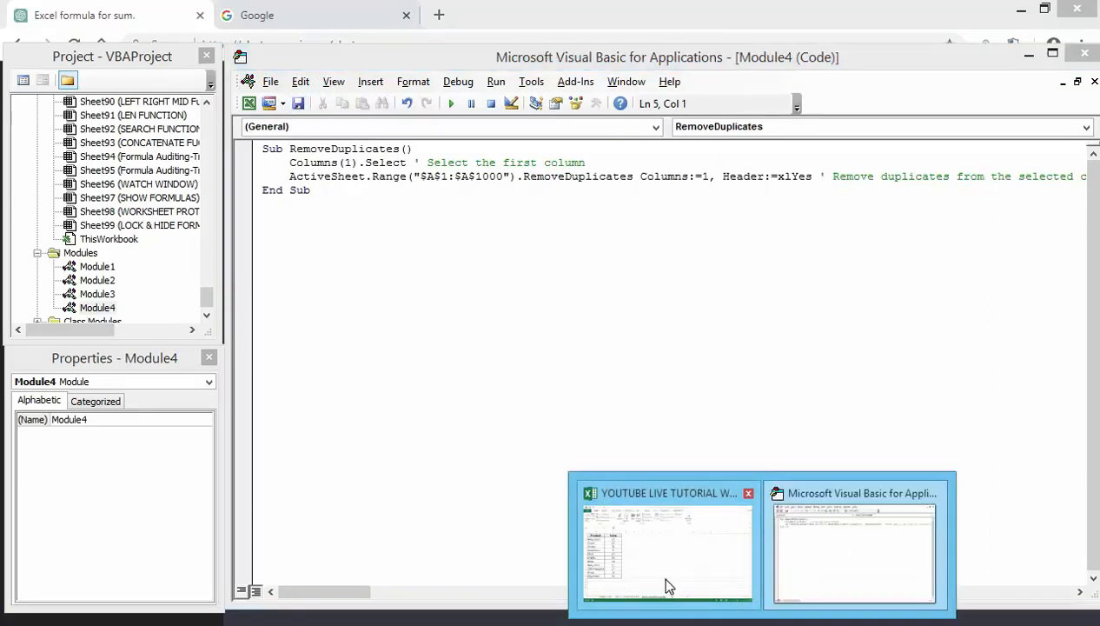
# - Switch to the Excel workbook, select the product names in A2:A12, and run the RemoveDuplicates macro
pyautogui.click(663, 584)
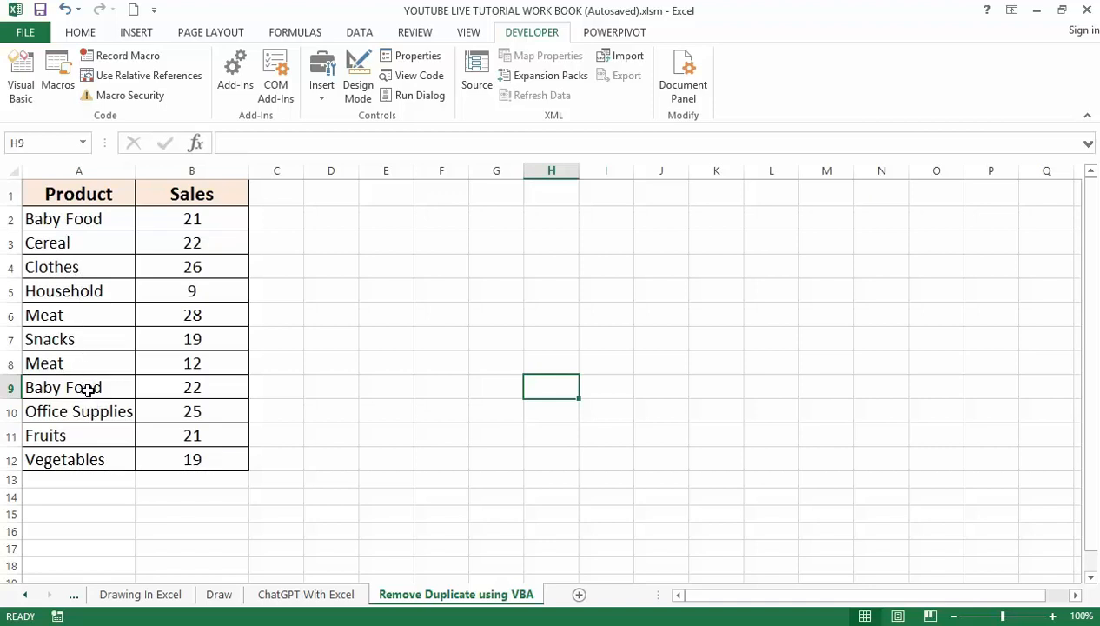
pyautogui.moveTo(73, 220); pyautogui.dragTo(96, 458)
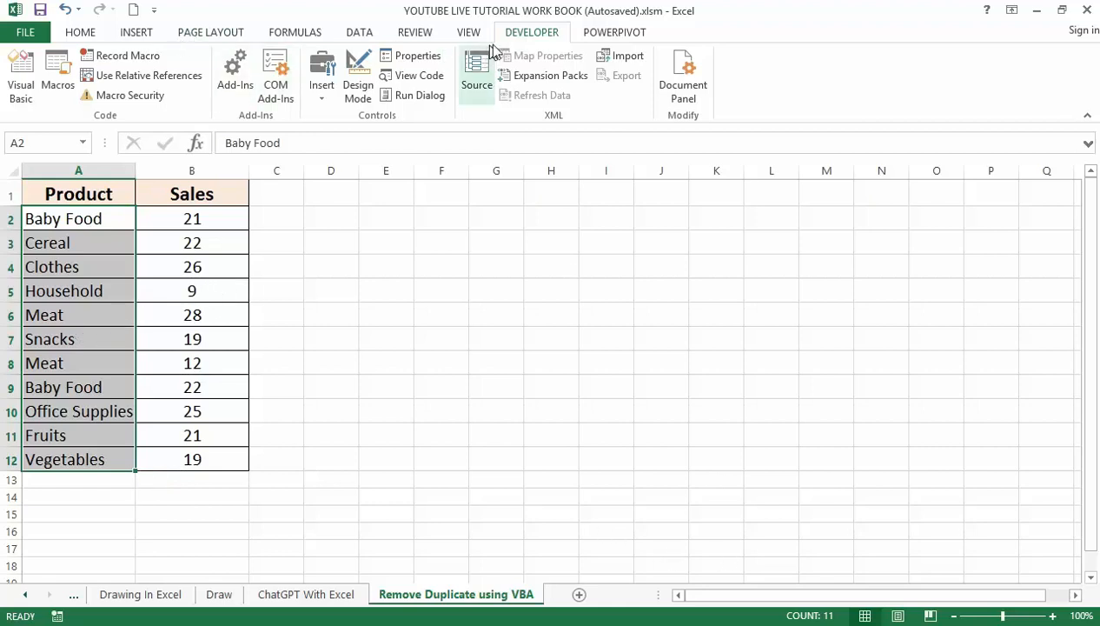
pyautogui.click(57, 80)
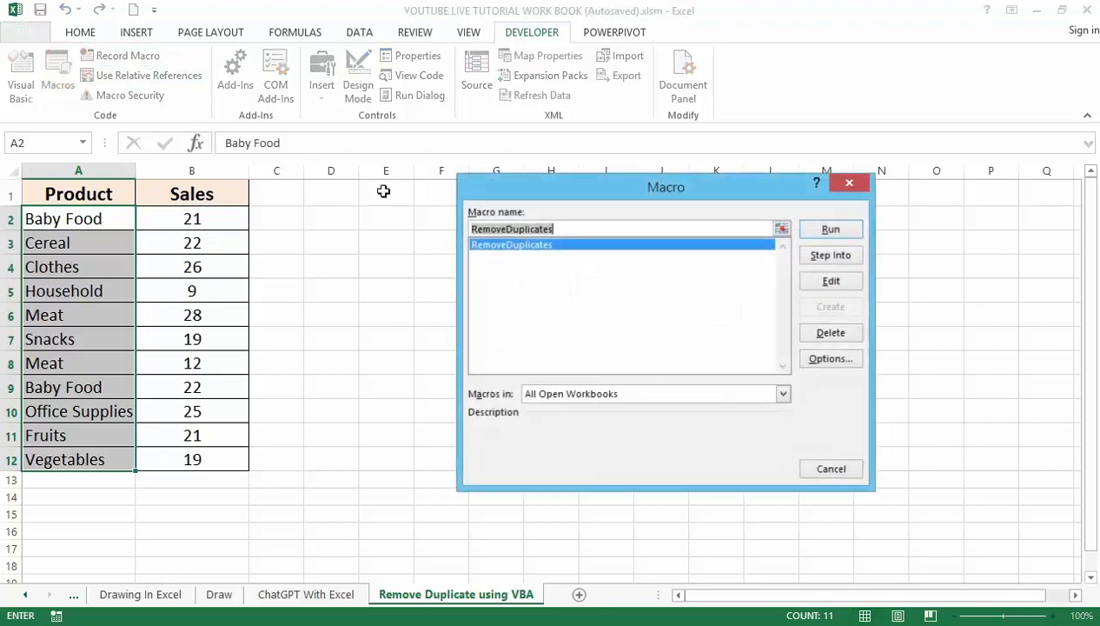
pyautogui.click(831, 230)
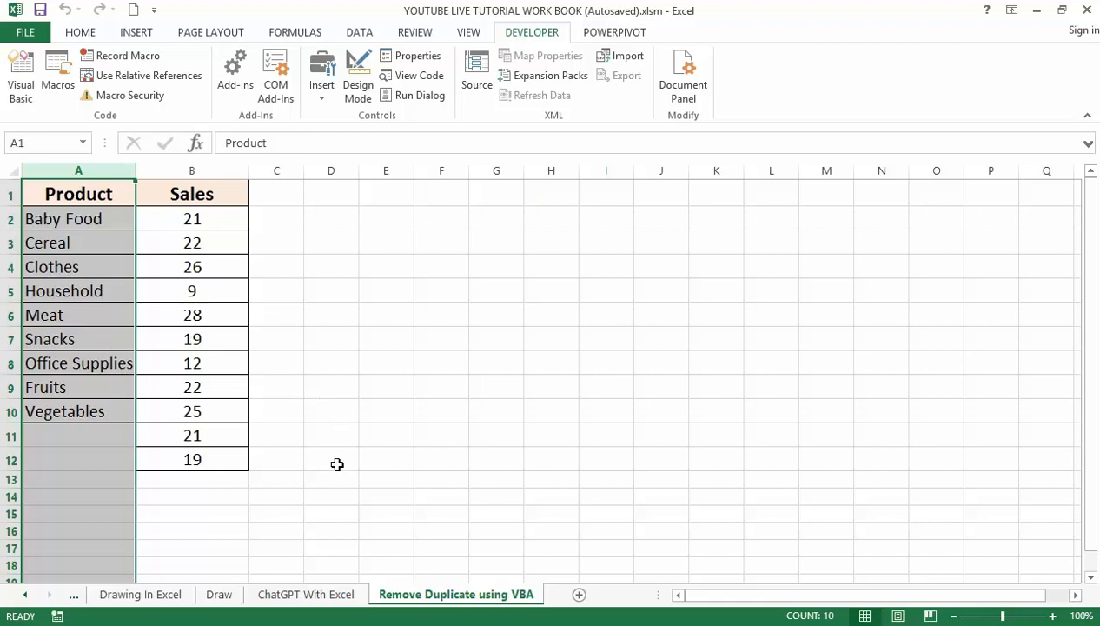
# - Switch to Notepad and copy the question "What is the Excel Keyboard Shortcut for Flash Fill?"
pyautogui.click(228, 624)
pyautogui.click(264, 624)
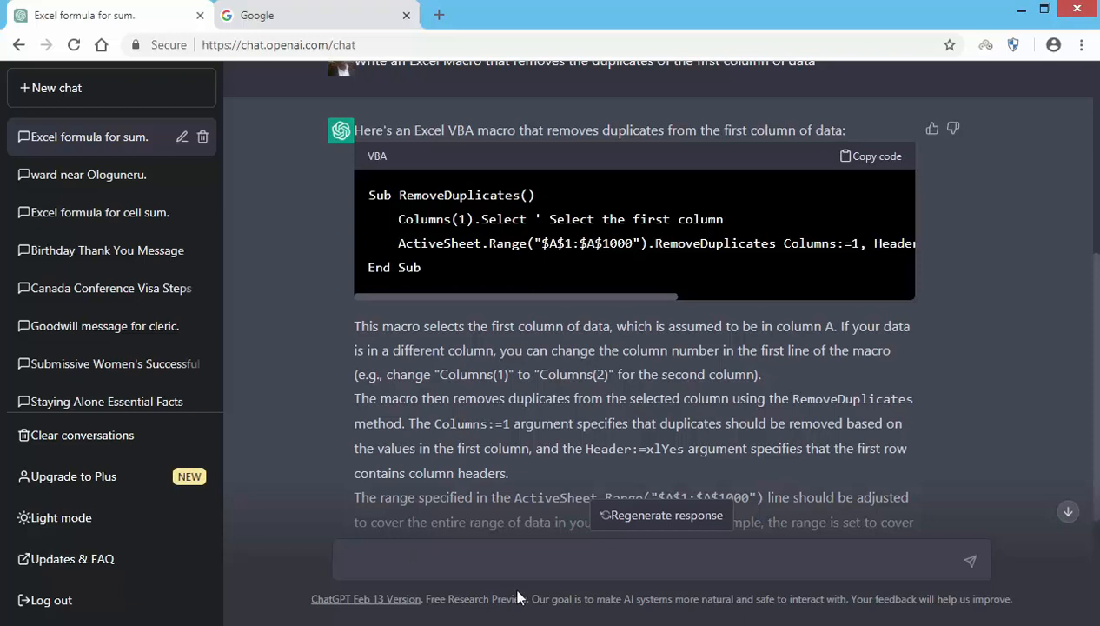
pyautogui.click(612, 624)
pyautogui.moveTo(604, 265); pyautogui.dragTo(247, 266)
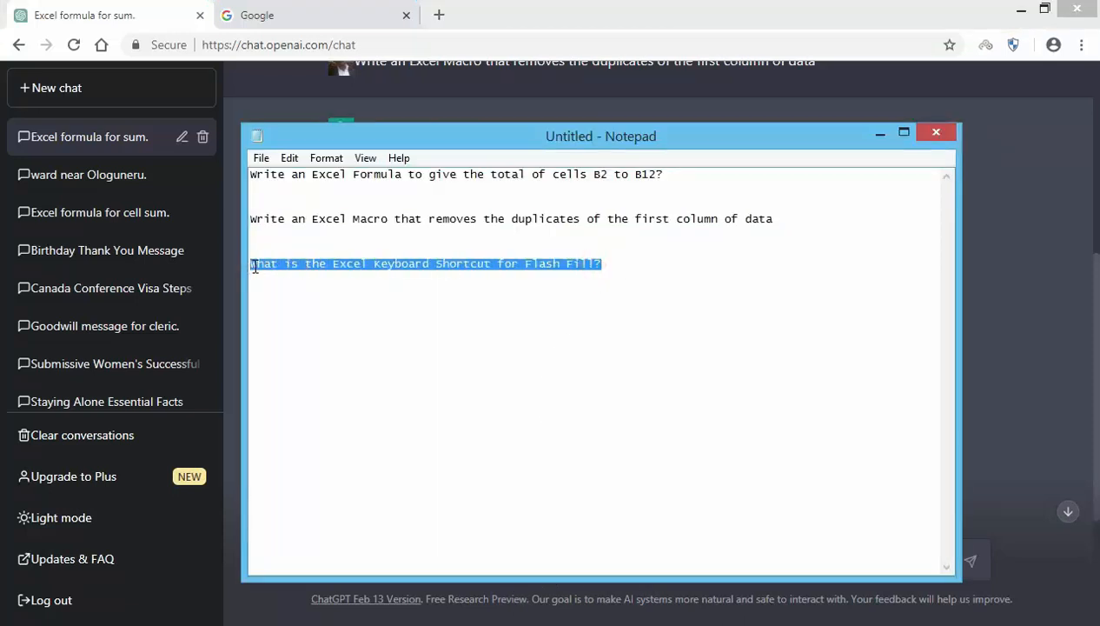
pyautogui.rightClick(259, 269)
pyautogui.click(289, 320)
pyautogui.click(315, 581)
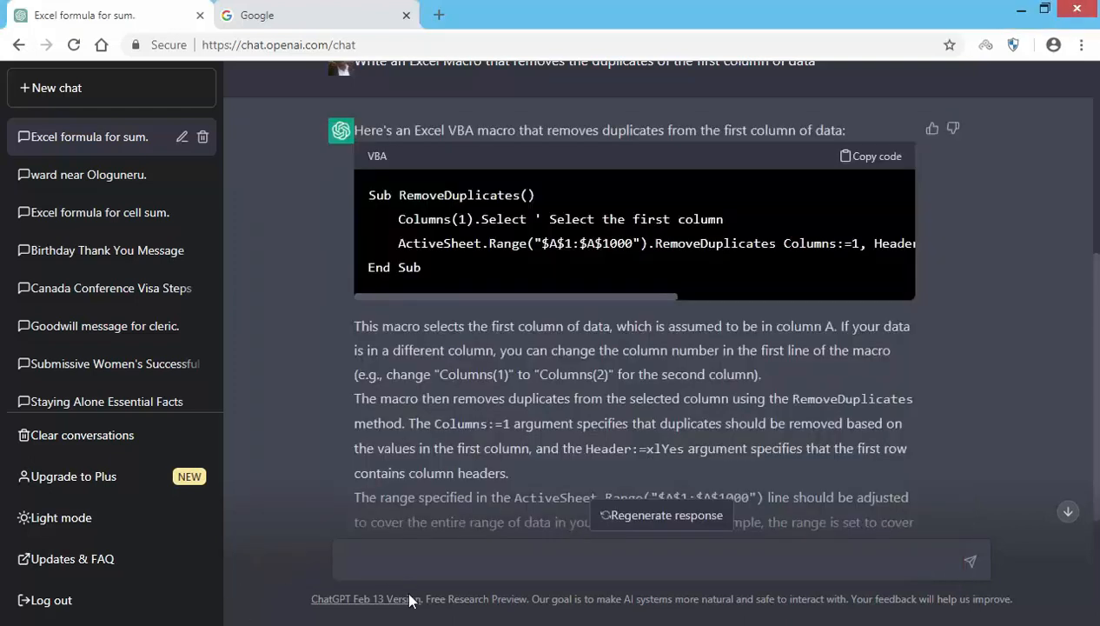
# - Ask ChatGPT in the browser the copied Flash Fill shortcut question and bring its full answer into view
pyautogui.click(379, 564)
pyautogui.hotkey('ctrl', 'v')
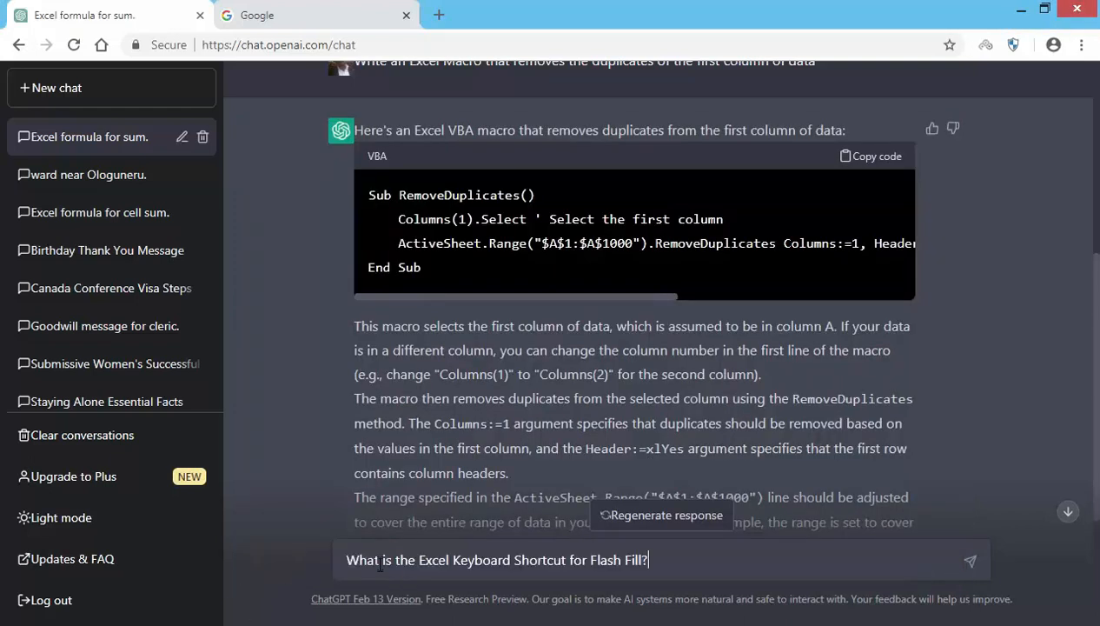
pyautogui.click(972, 562)
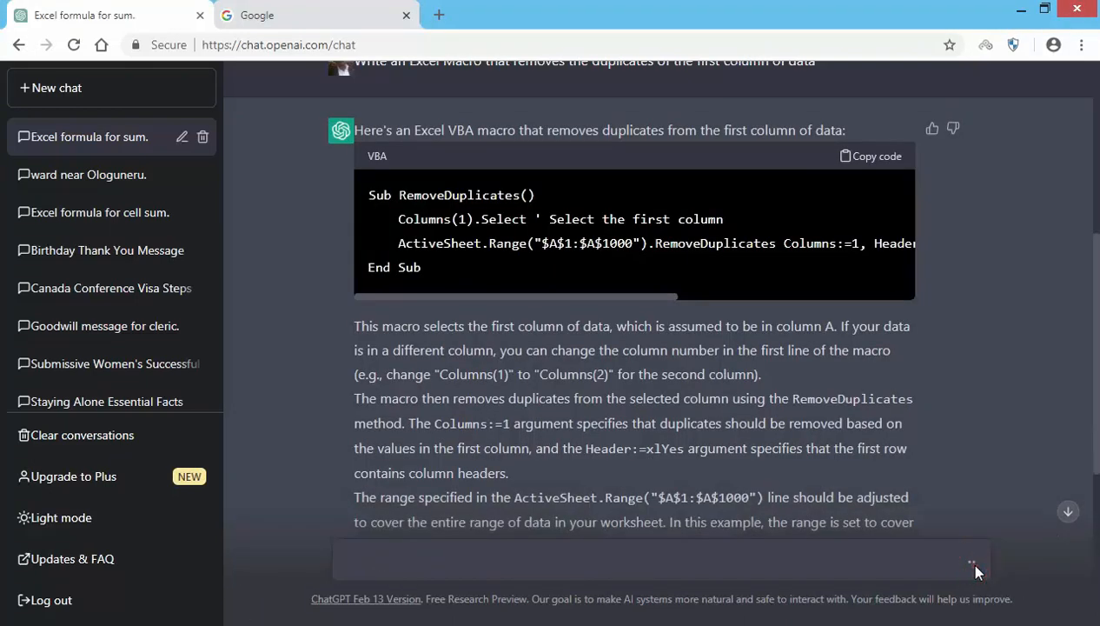
pyautogui.moveTo(1097, 406); pyautogui.dragTo(1096, 570)
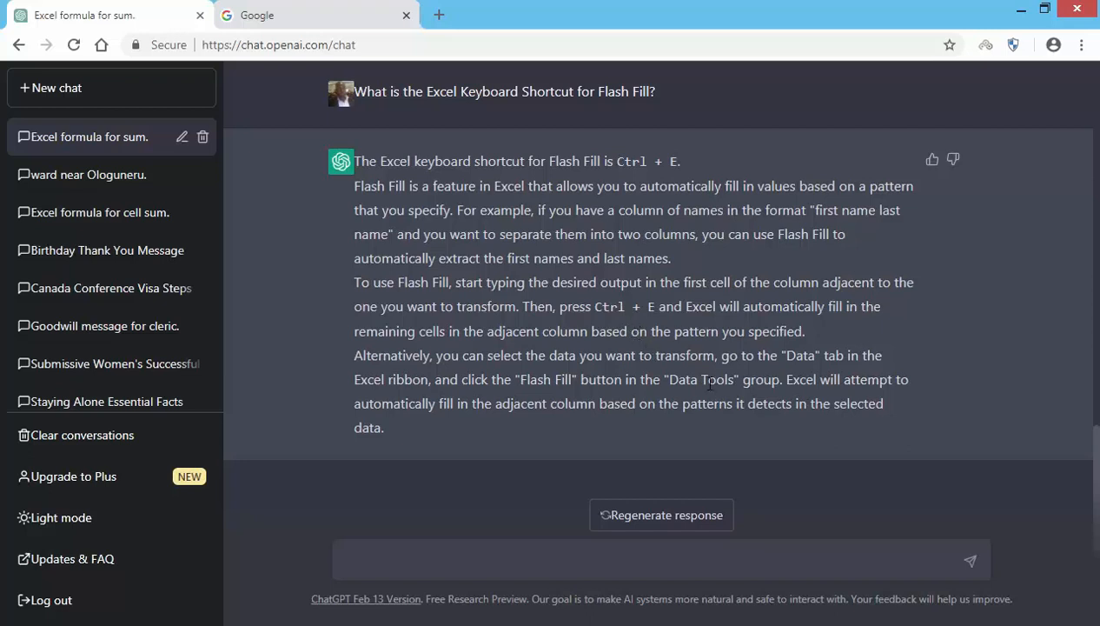
# - Switch back to the Excel workbook showing the Remove Duplicate using VBA sheet
pyautogui.click(763, 625)
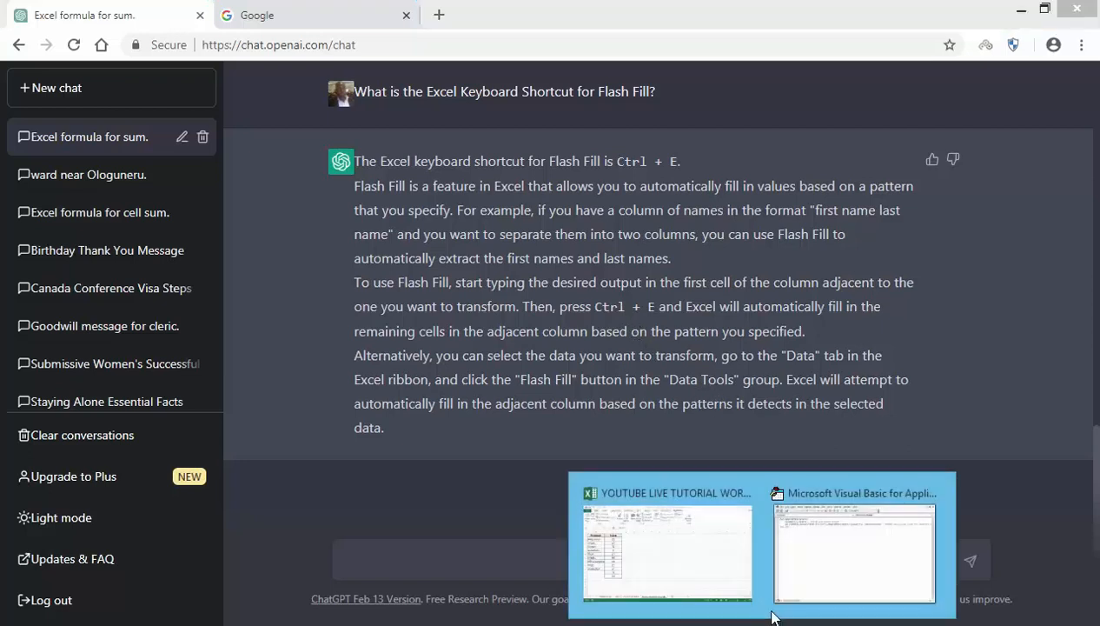
pyautogui.click(671, 573)
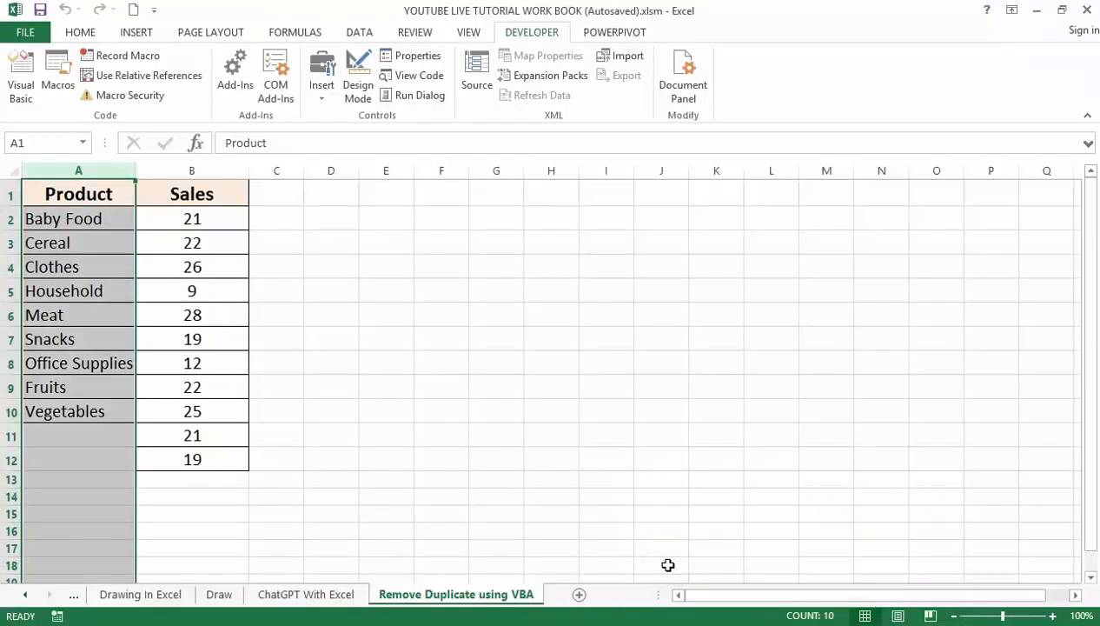